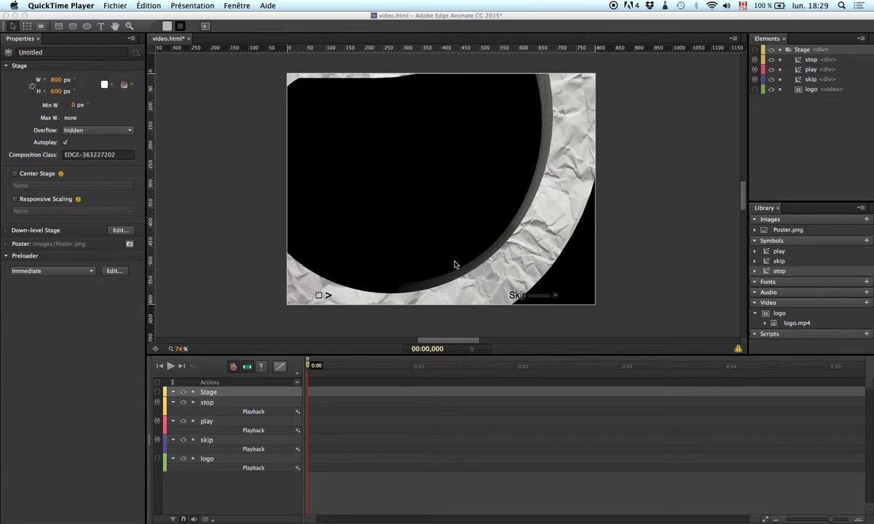
click(455, 265)
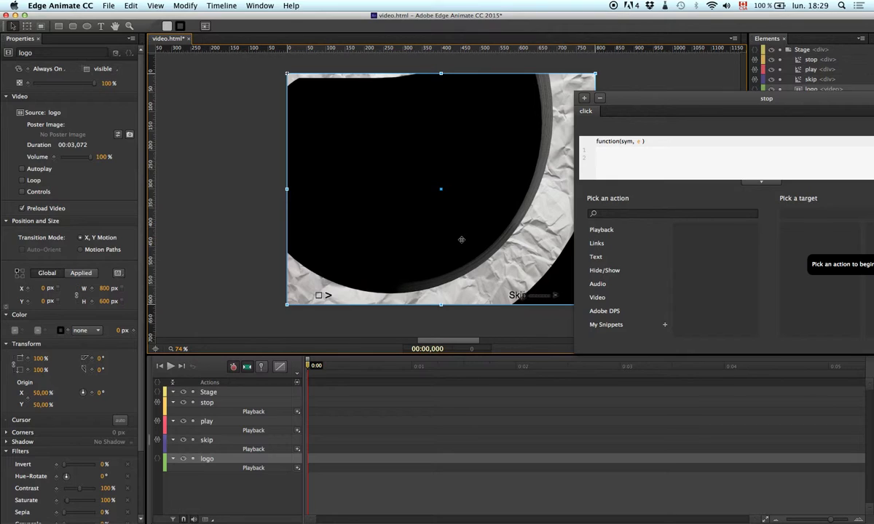
click(112, 5)
click(291, 202)
click(513, 295)
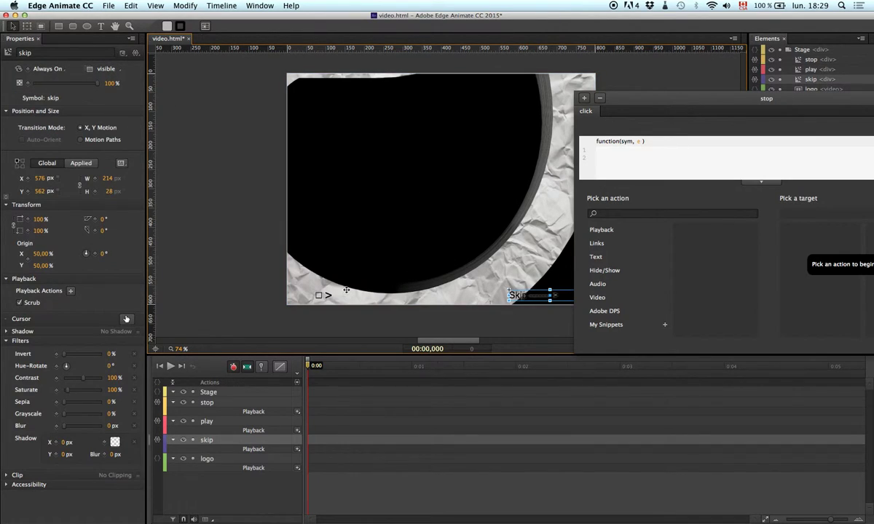
click(320, 295)
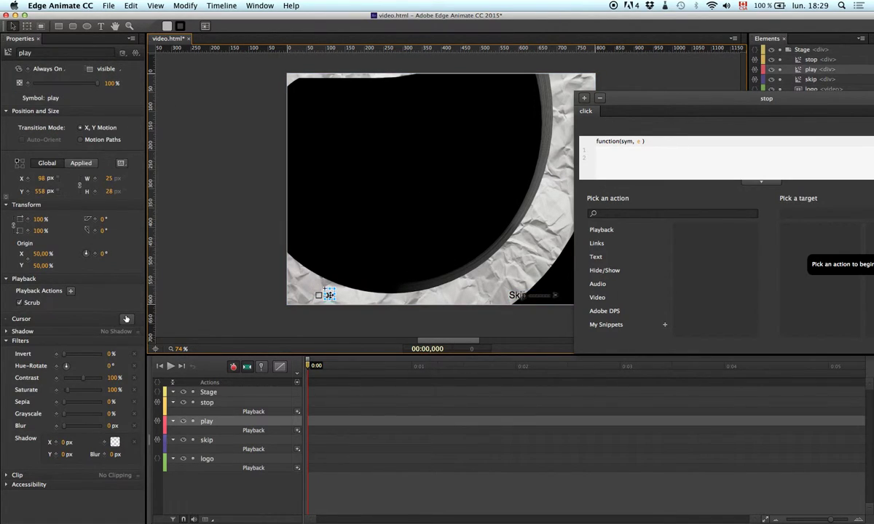
click(311, 288)
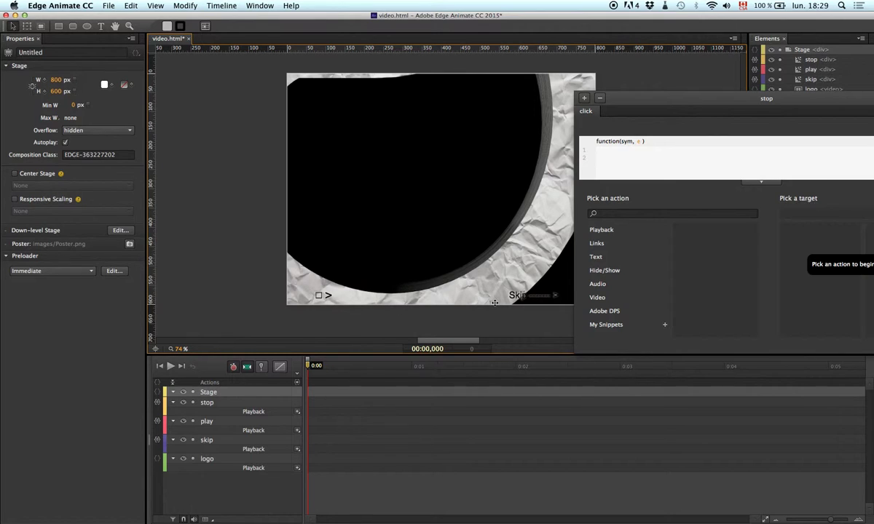
click(518, 295)
right_click(524, 298)
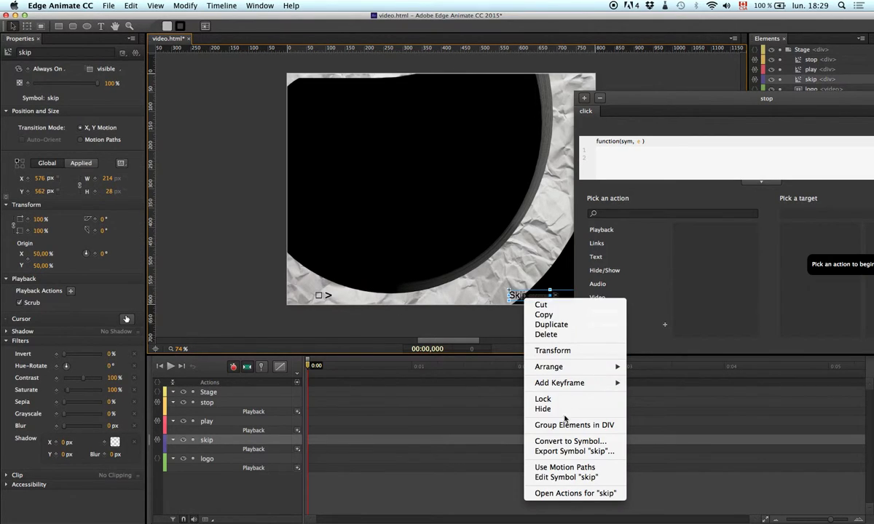
click(327, 296)
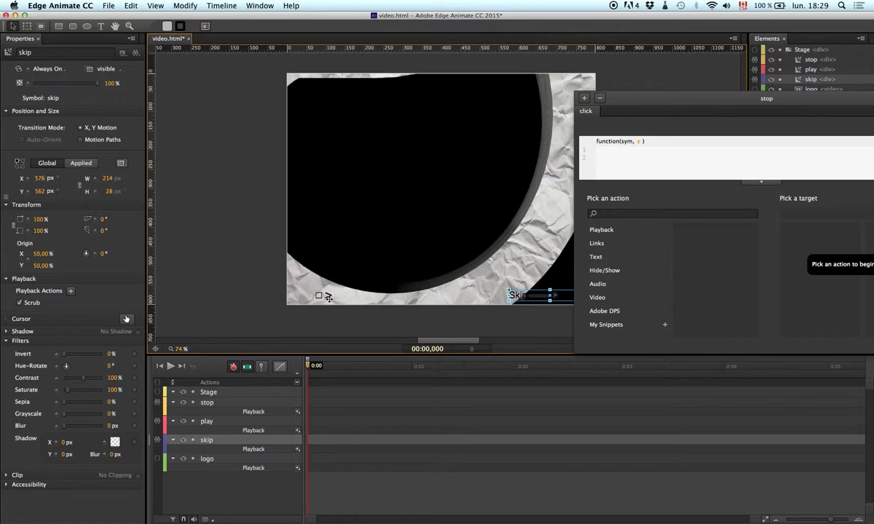
right_click(328, 297)
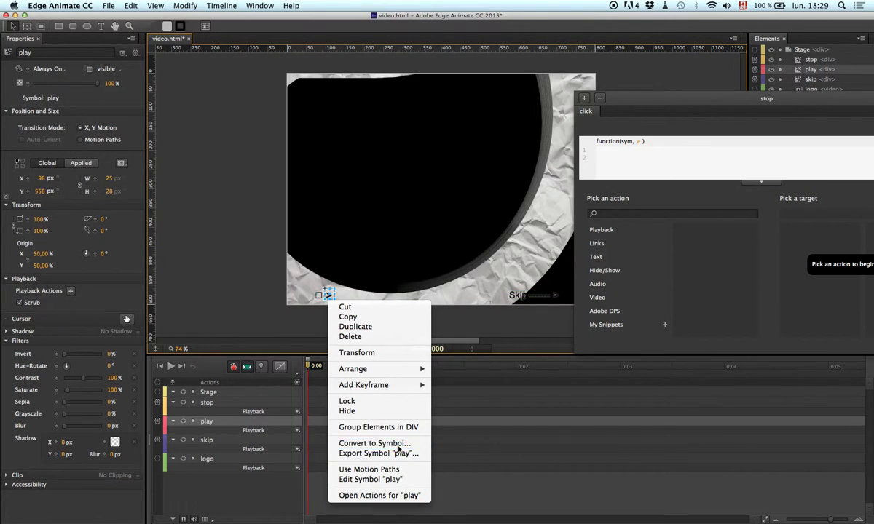
click(397, 443)
click(452, 192)
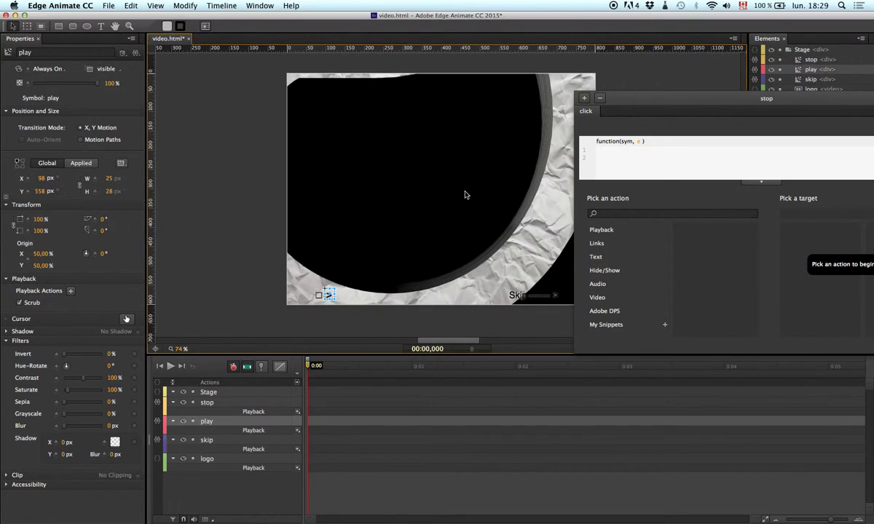
click(319, 293)
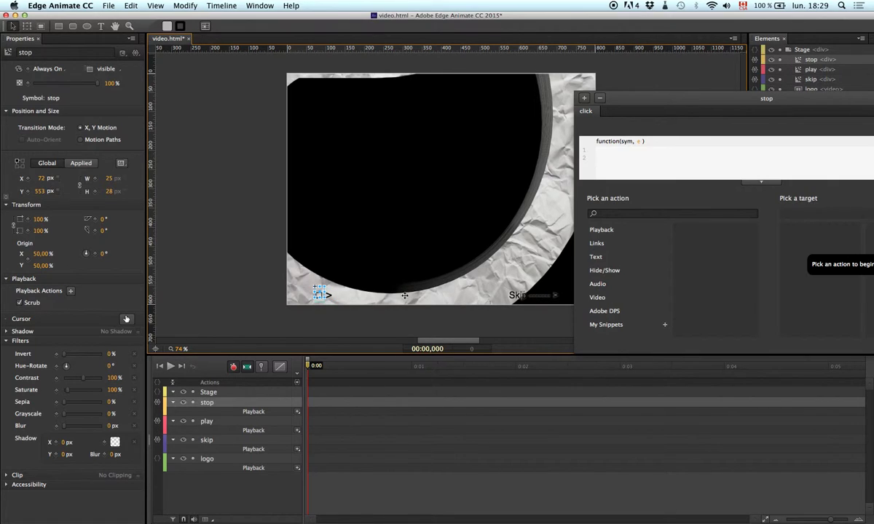
click(382, 328)
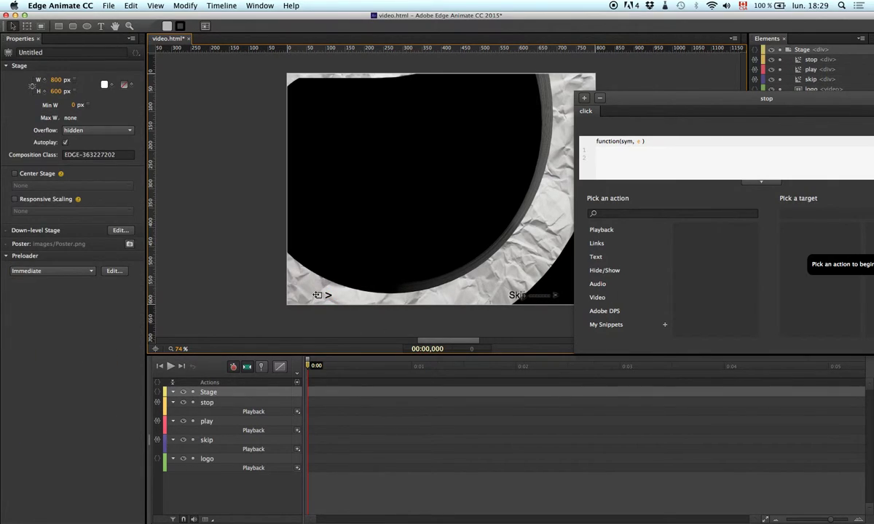
- Add a Pause Video action targeting the logo video to the stop symbol's click code
click(318, 296)
drag(622, 99, 557, 54)
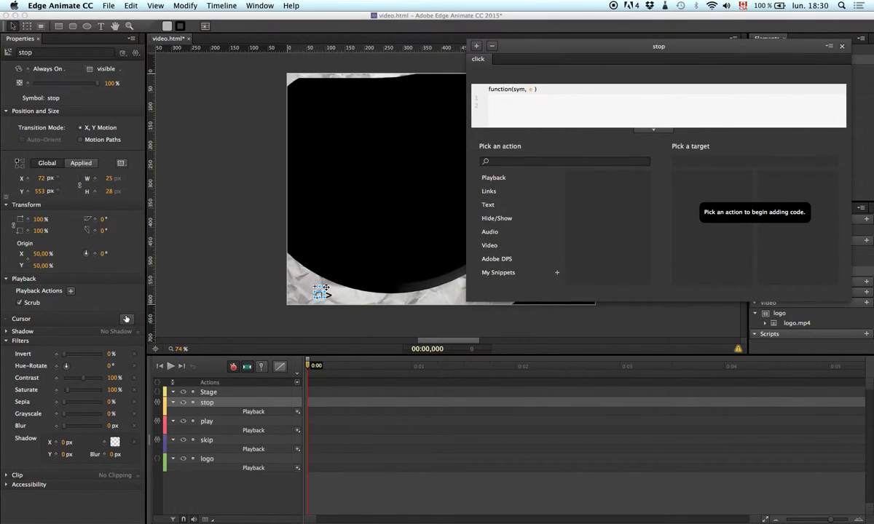
click(491, 244)
click(608, 193)
click(776, 176)
key(Return)
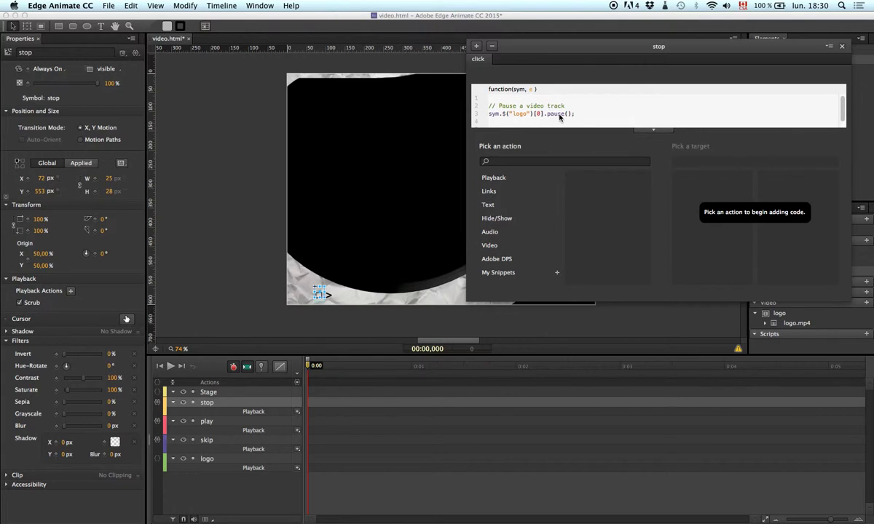
- Add a Play Video action targeting the logo video to the open click code, below the pause call
click(327, 293)
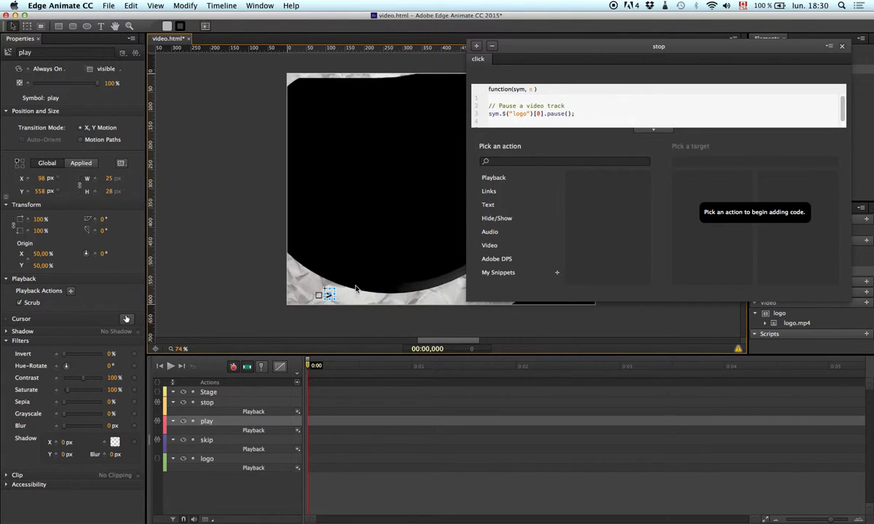
click(489, 245)
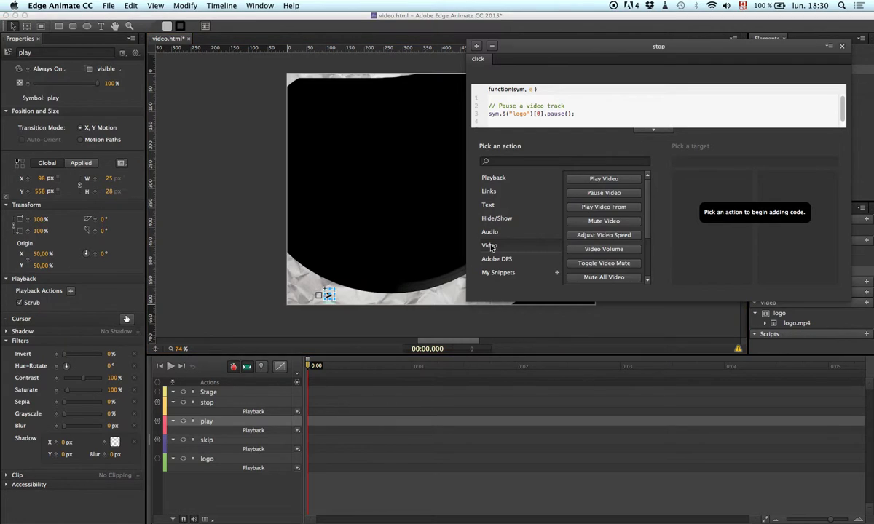
click(603, 178)
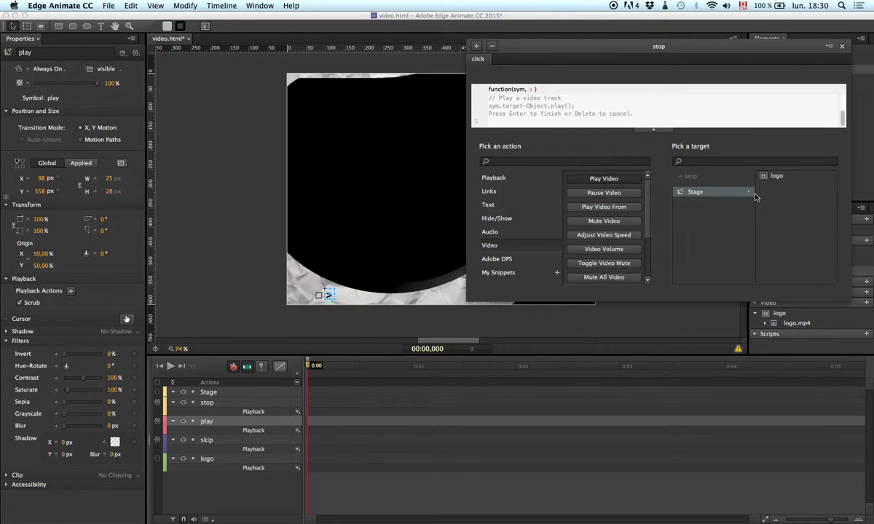
click(777, 177)
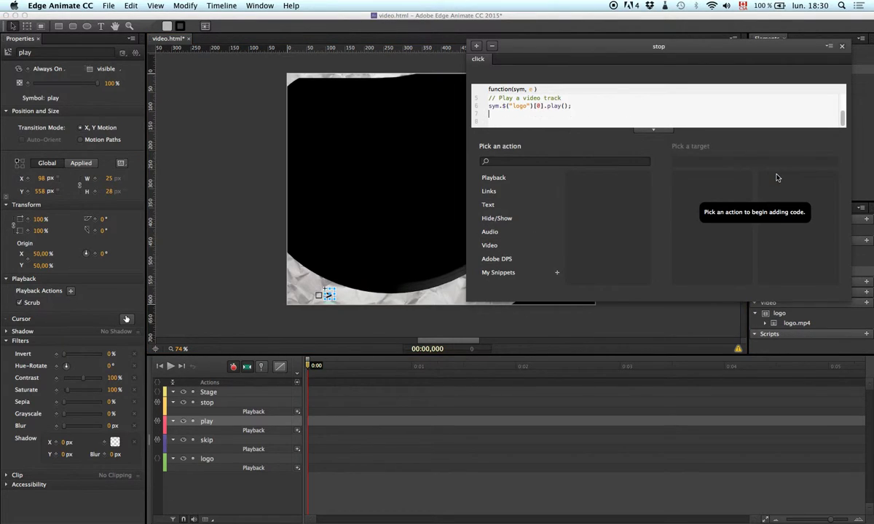
- Save the composition, preview it in the browser and test the > play button on the video
key(super+s)
key(super+Return)
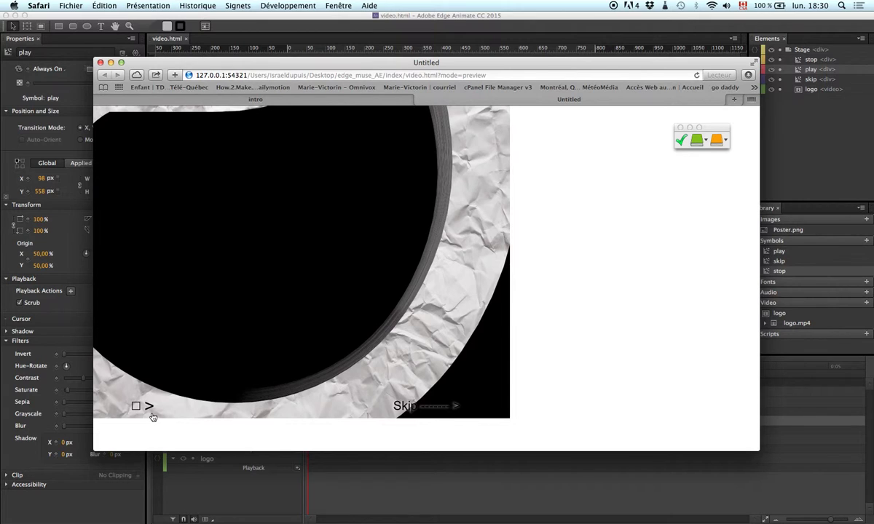
click(148, 408)
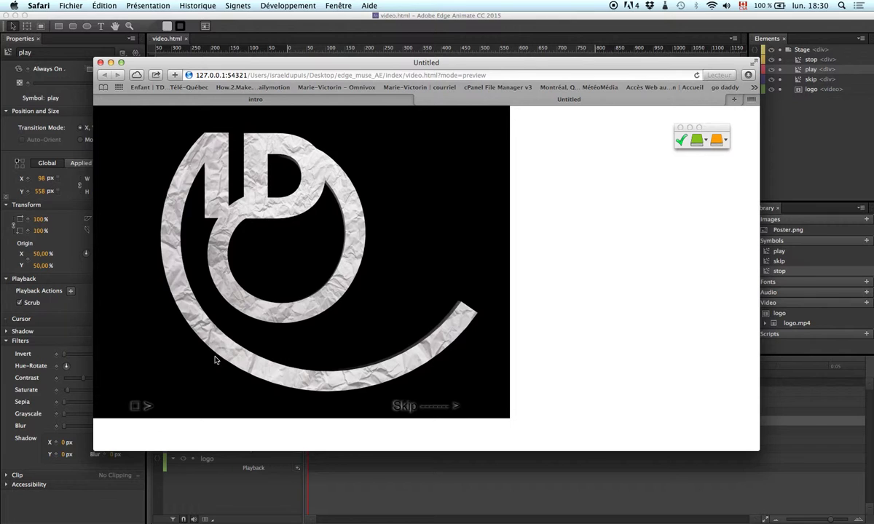
click(146, 407)
click(449, 484)
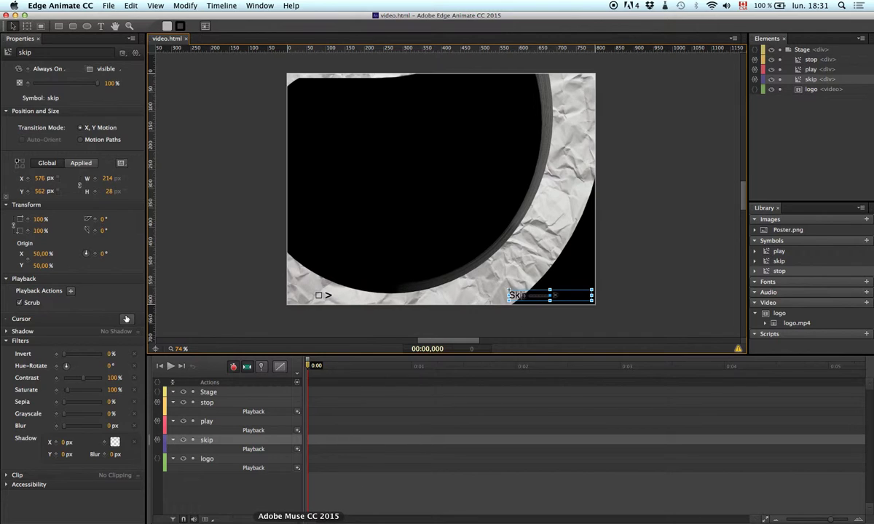
- Switch to Finder and examine the muse folder's structure down to video.html in assets/video
click(302, 519)
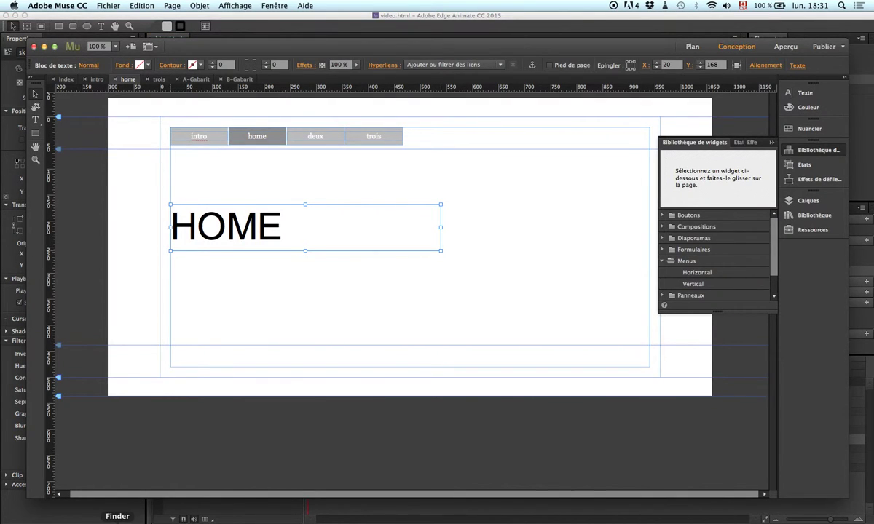
click(117, 519)
click(298, 295)
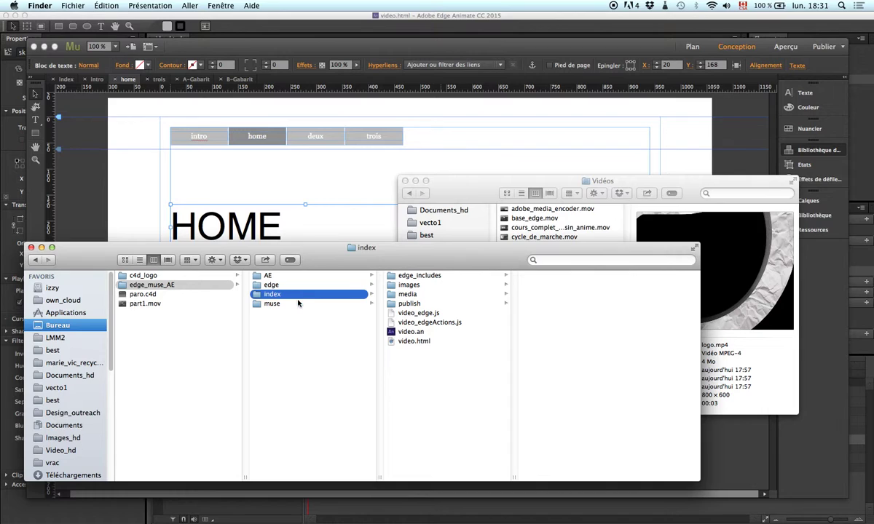
click(299, 304)
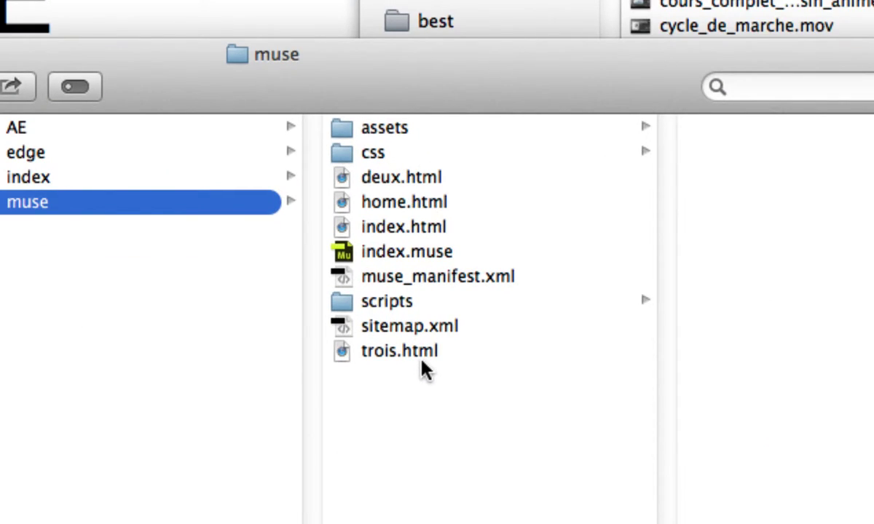
click(437, 136)
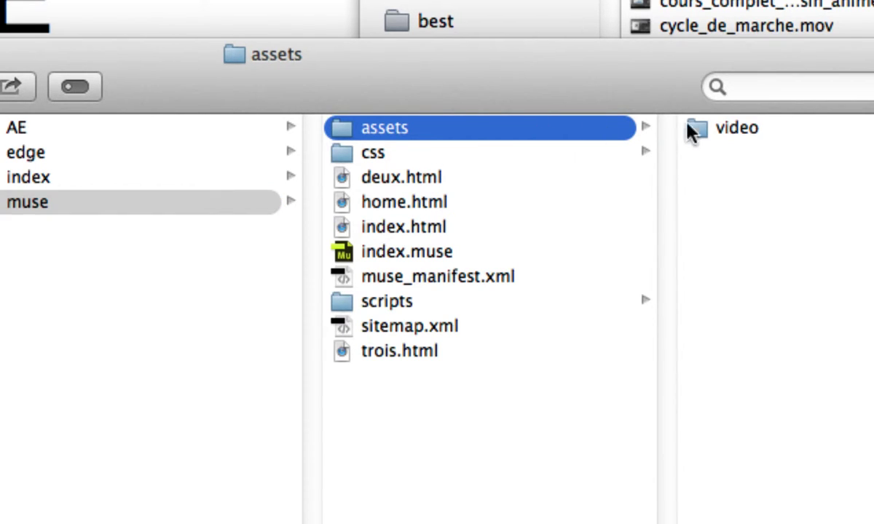
click(714, 130)
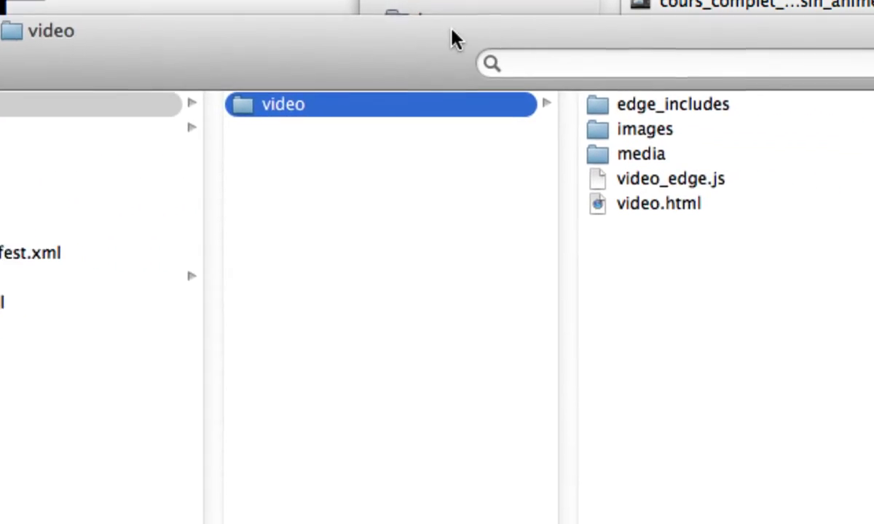
click(612, 189)
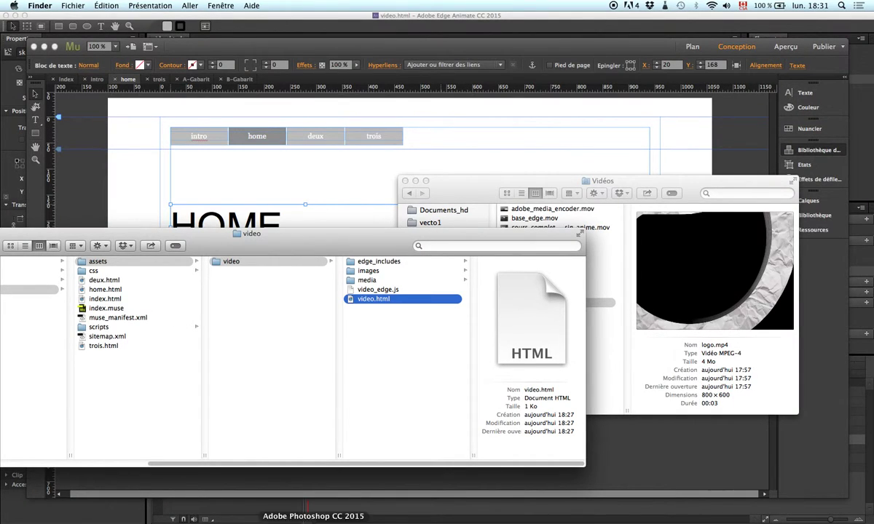
- Return to Edge Animate and add a link action that opens a URL in the same window to the skip symbol's click code
key(super+Tab)
key(super+Tab)
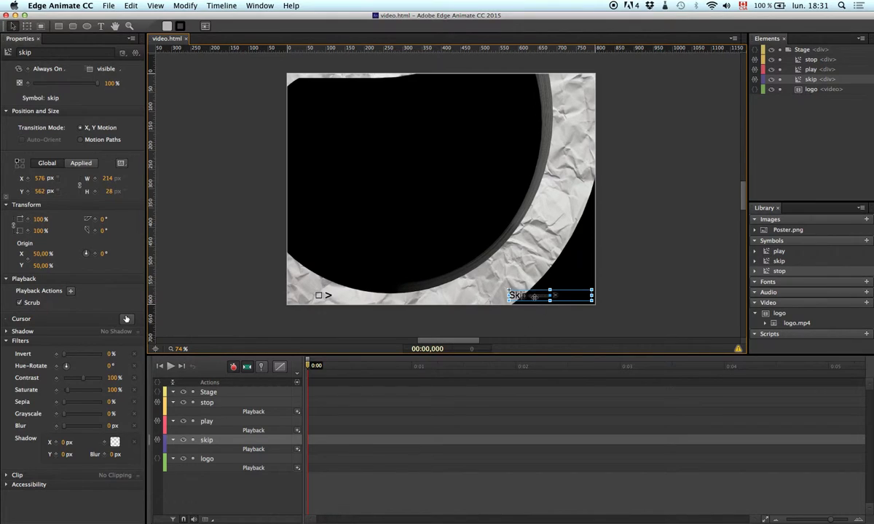
right_click(531, 298)
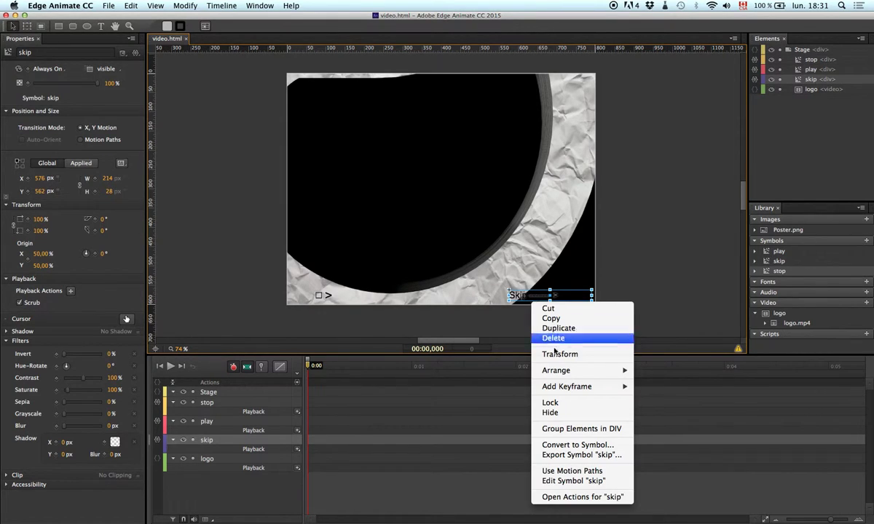
click(582, 497)
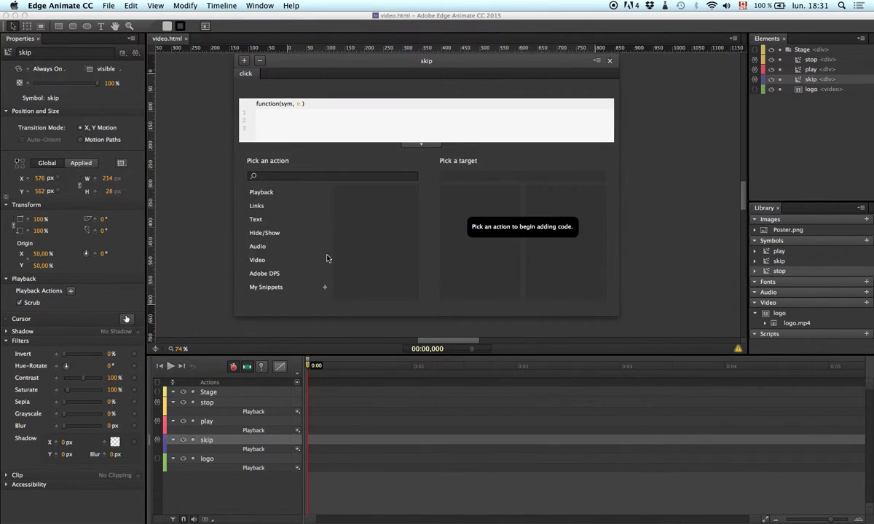
click(281, 208)
click(343, 183)
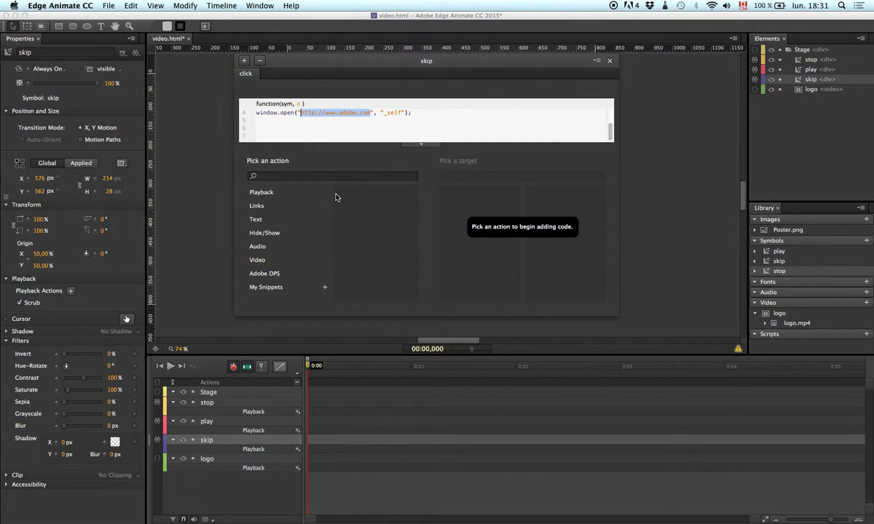
- Check the home page's name in Muse, set the skip link's URL to ../../home.html, and save the composition
key(super+Tab)
key(super+Tab)
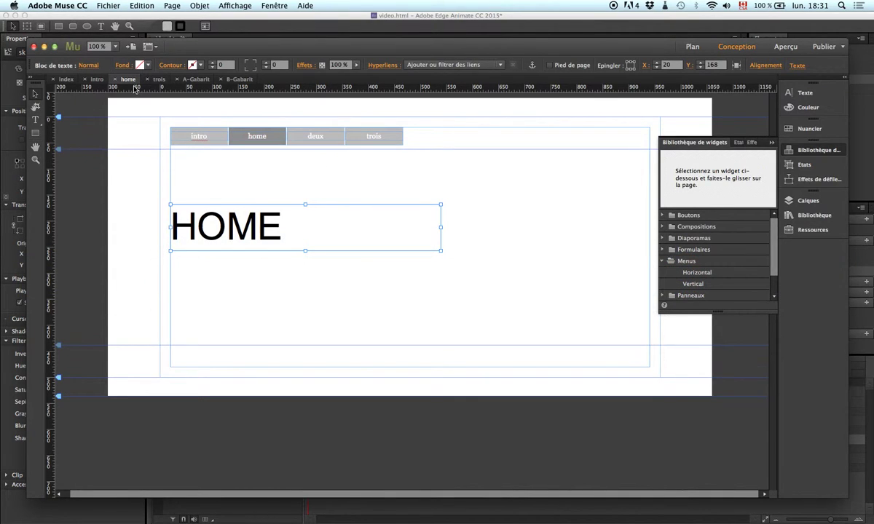
key(super+Tab)
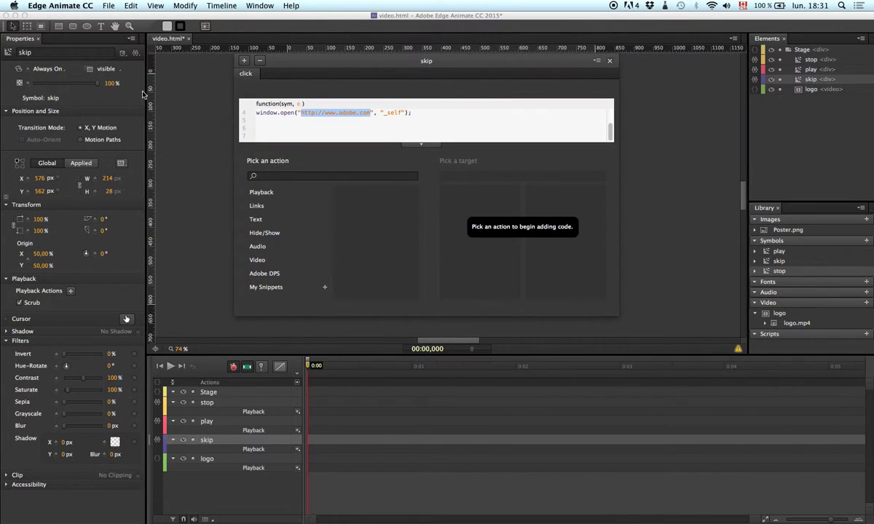
text(../../)
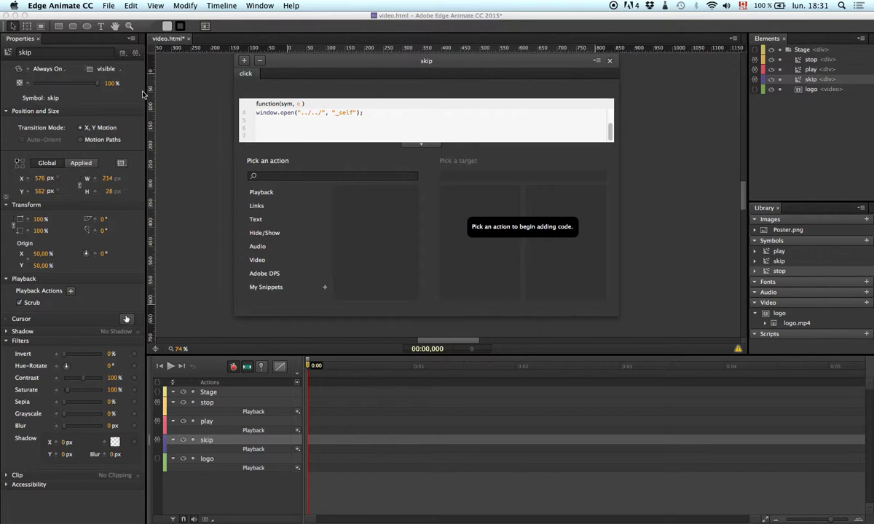
text(home.html)
click(396, 117)
key(super+s)
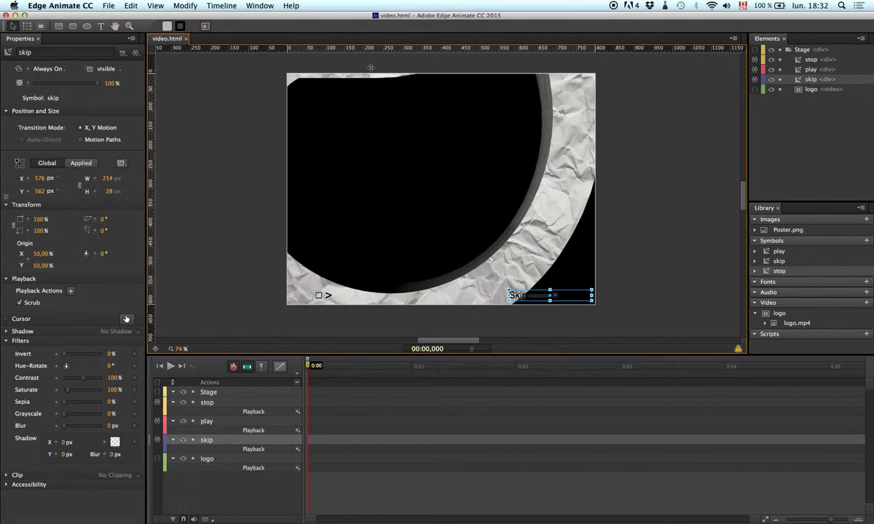
- Save the publish settings with the Animate Deployment Package target named video in ./../edge, and publish the composition
click(107, 5)
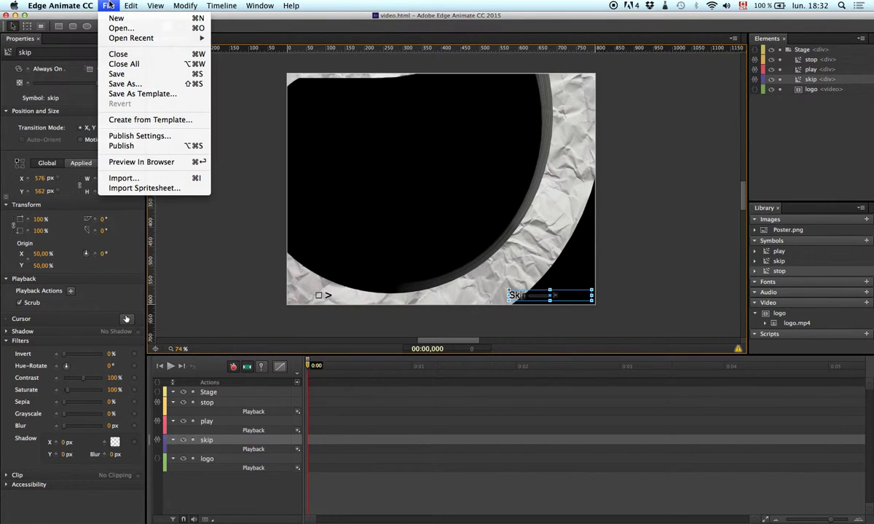
click(144, 136)
click(360, 143)
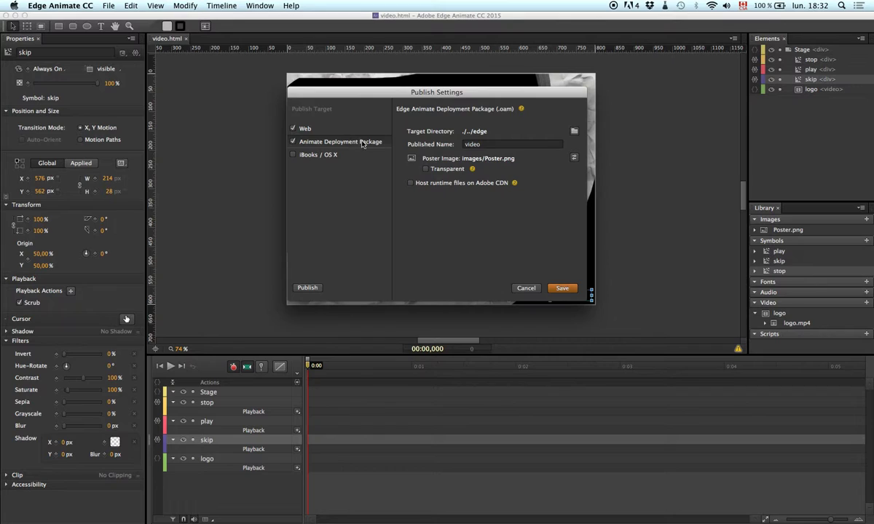
click(561, 288)
click(108, 5)
click(154, 146)
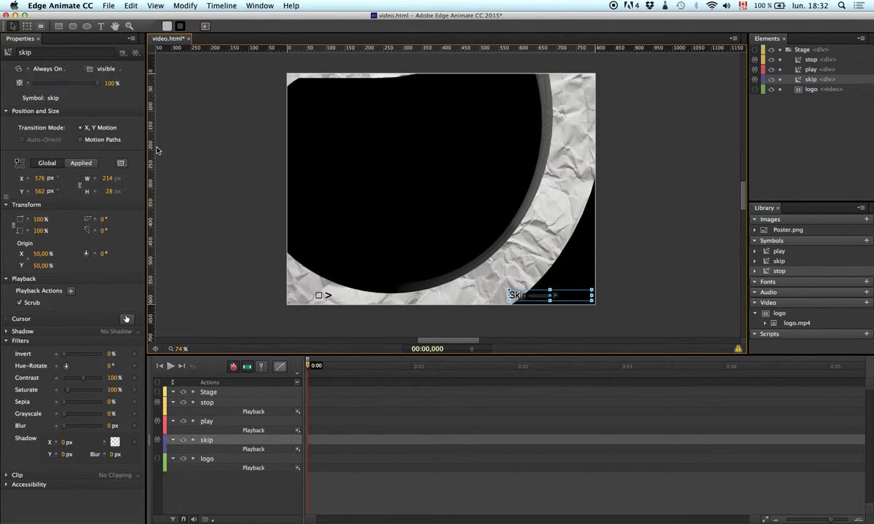
- Switch to Adobe Muse and delete the old video animation from the intro page
key(super+Tab)
key(super+Tab)
key(super+Tab)
key(super+Tab)
key(super+Tab)
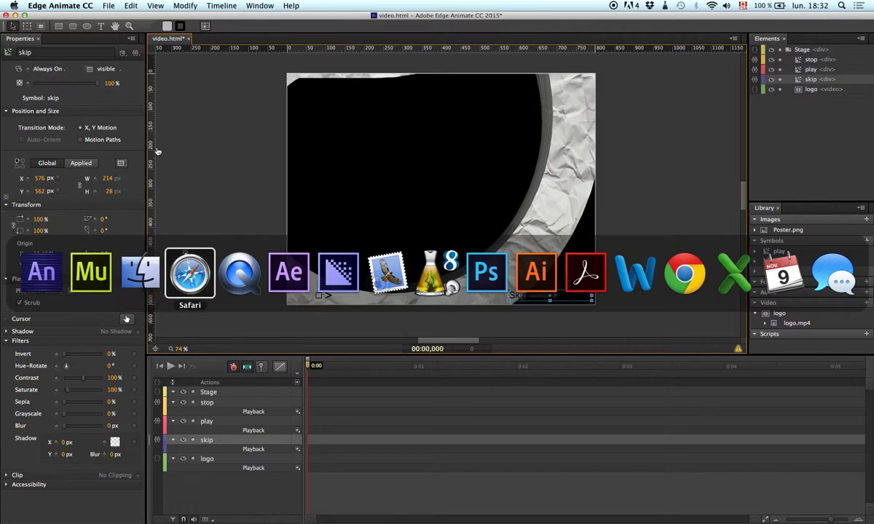
click(81, 280)
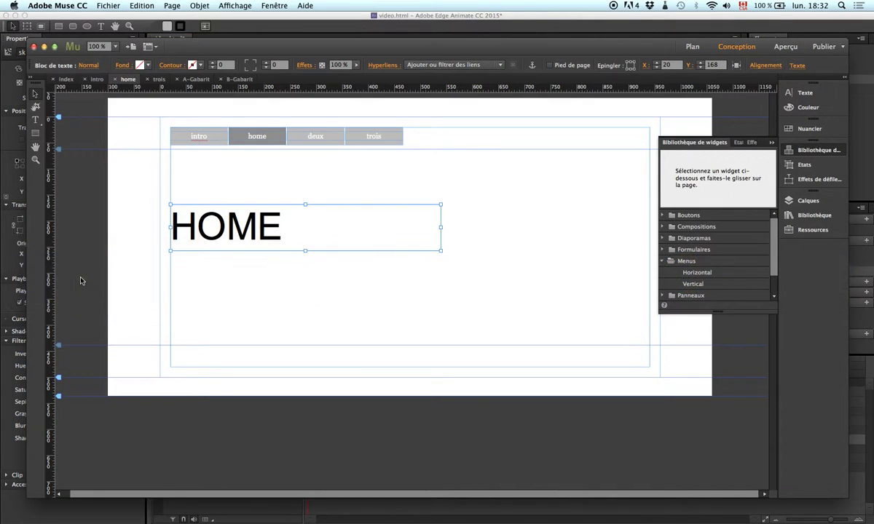
click(97, 79)
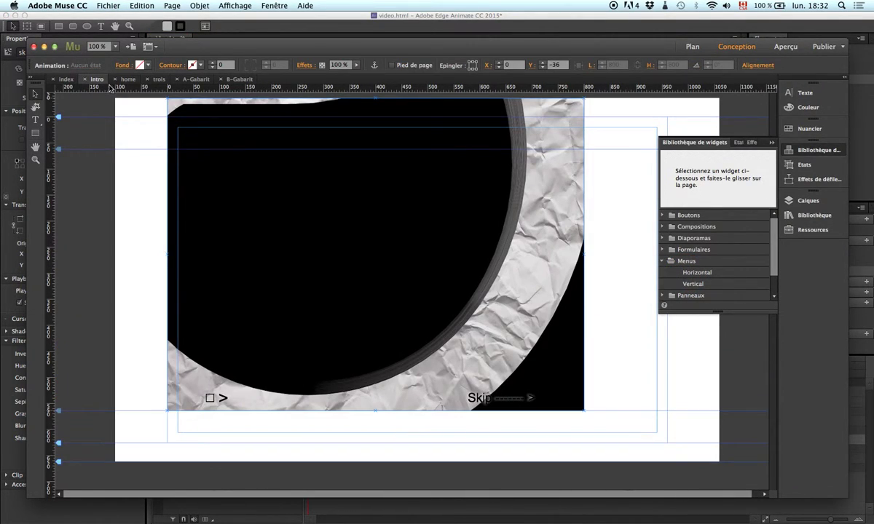
key(Delete)
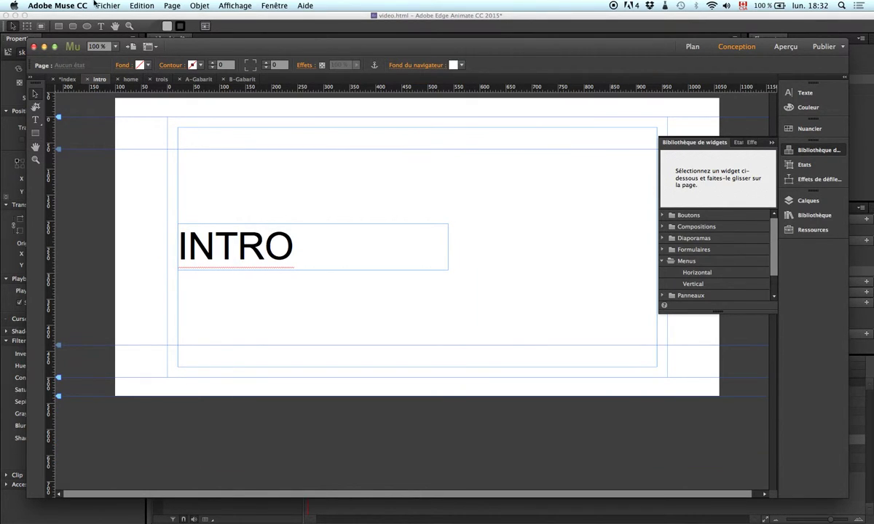
- Import video.oam from the edge folder into the intro page and position it at X 0, Y 0
click(108, 6)
click(135, 103)
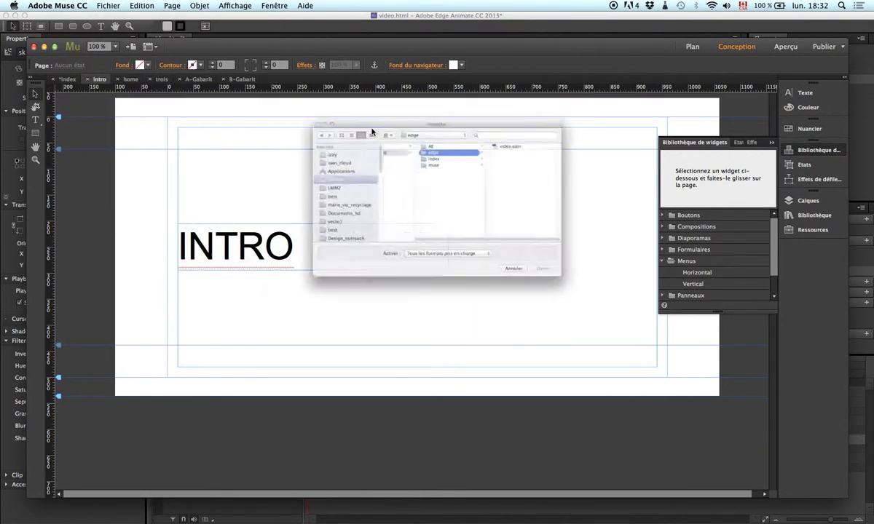
click(503, 120)
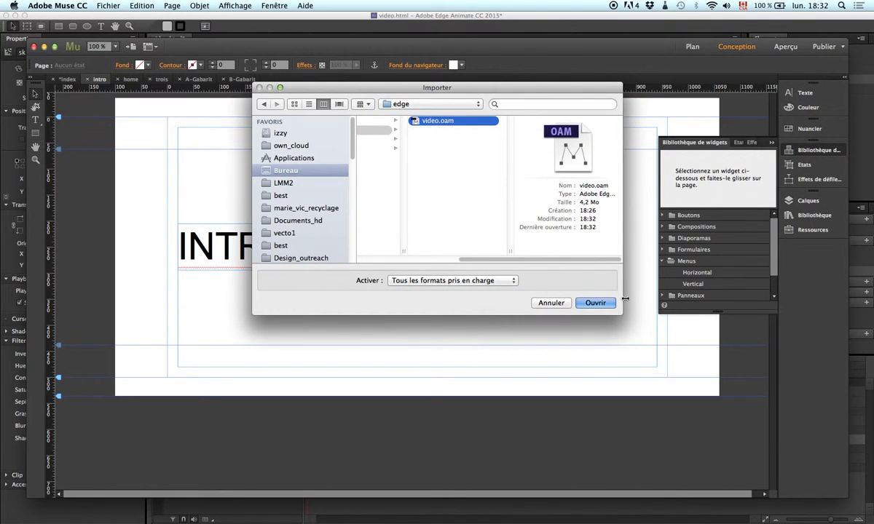
click(595, 302)
click(267, 176)
drag(347, 243, 246, 185)
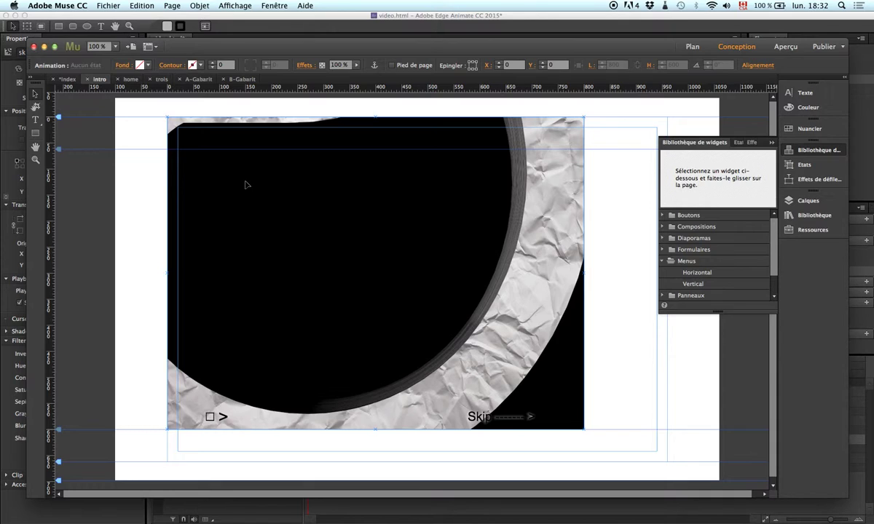
- Save the Muse site and export it as HTML, keeping the existing site URL and location
key(super+s)
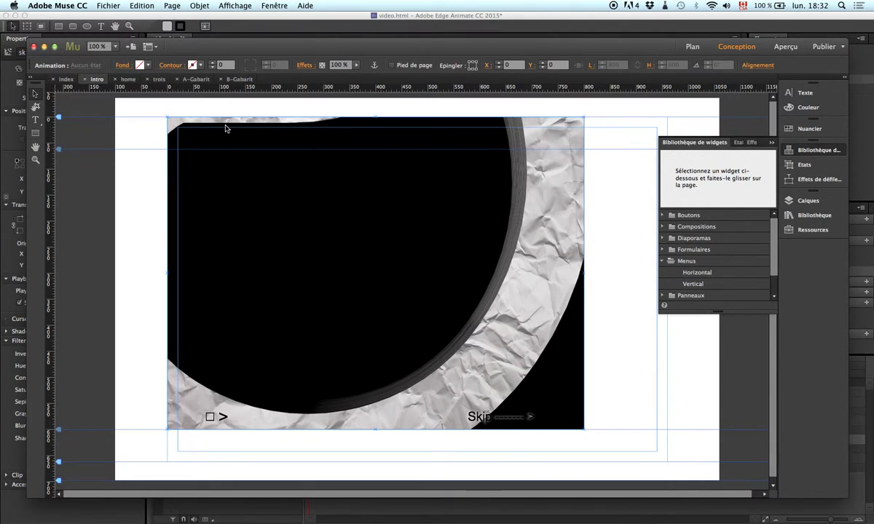
click(108, 5)
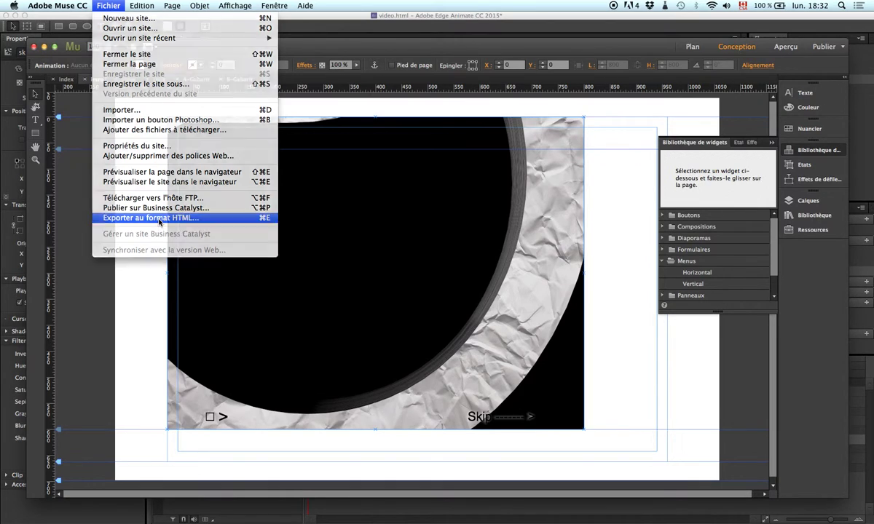
click(159, 218)
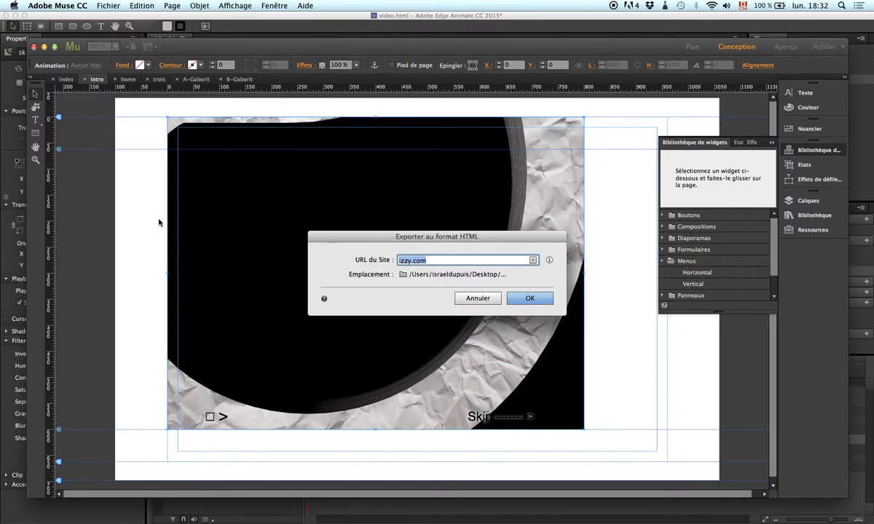
click(533, 298)
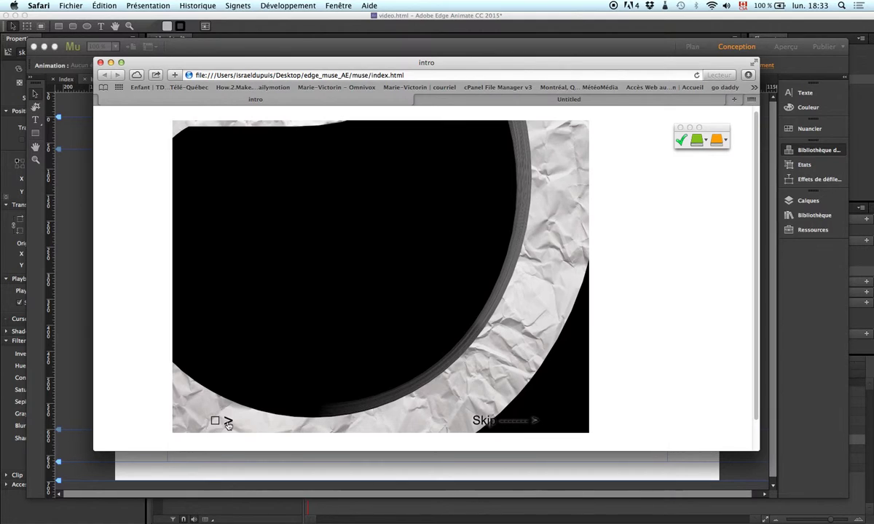
- Test the video's Skip link on the exported page in Safari and return through the menu's intro link
scroll(233, 413, down, 2)
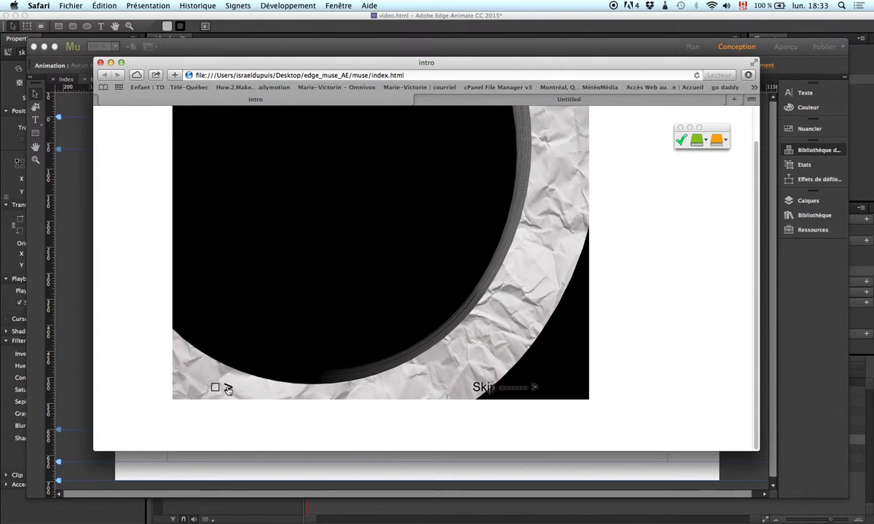
click(503, 390)
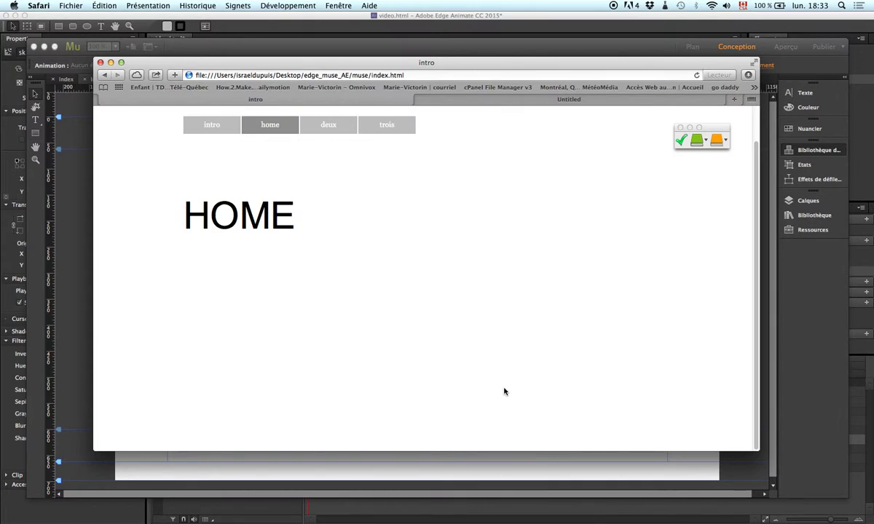
click(212, 124)
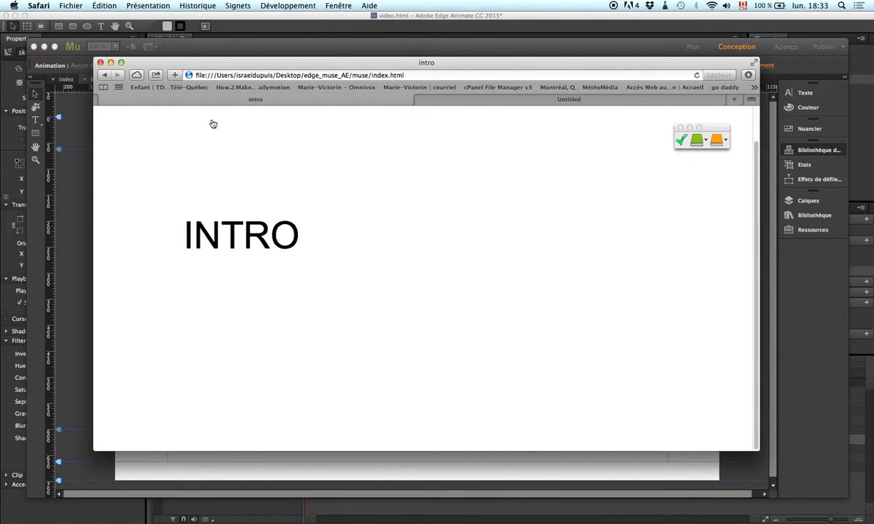
scroll(265, 370, down, 1)
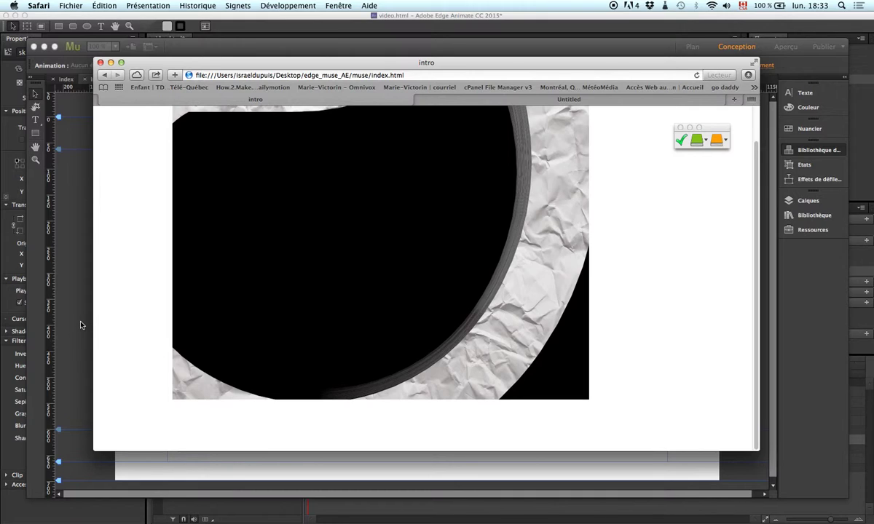
- Reload the exported intro page, test the video's > play control, and return to Muse to close the export dialog
click(697, 75)
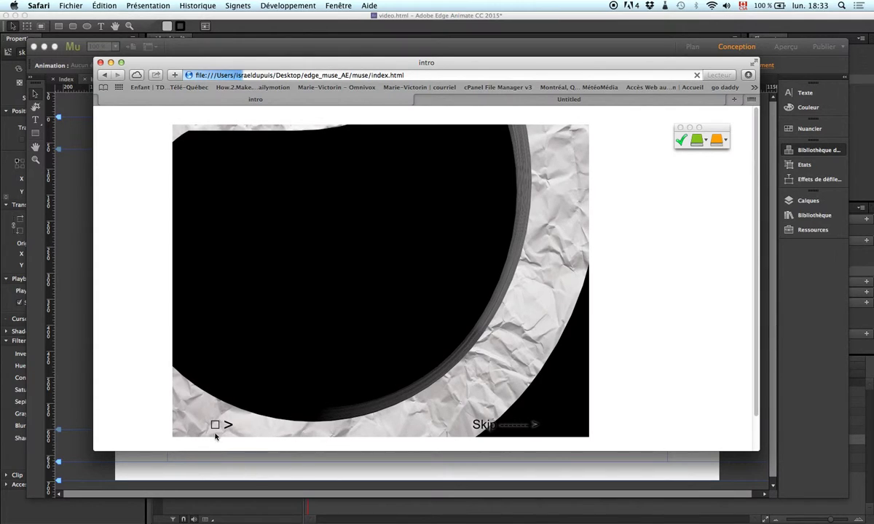
scroll(222, 426, down, 2)
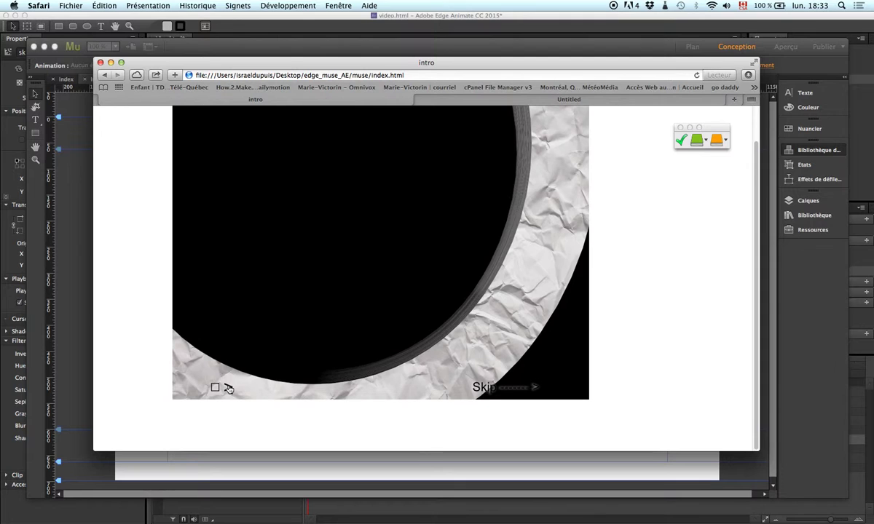
click(228, 389)
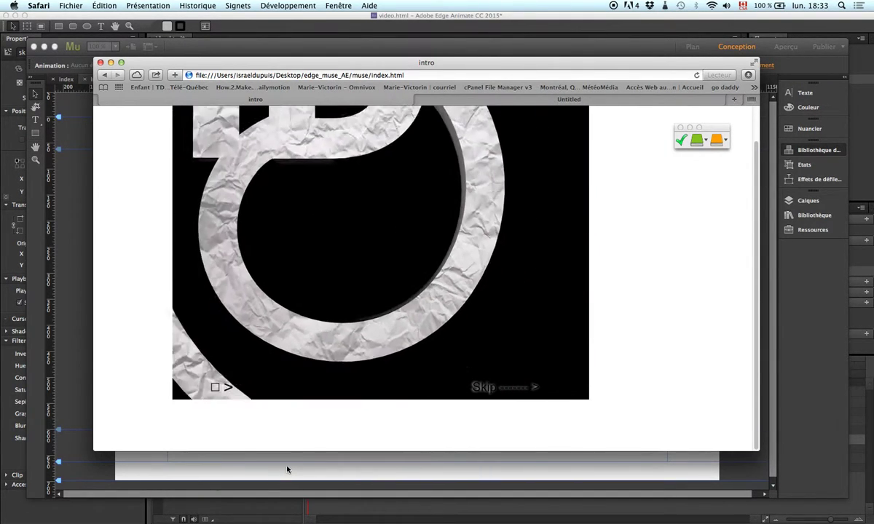
click(289, 472)
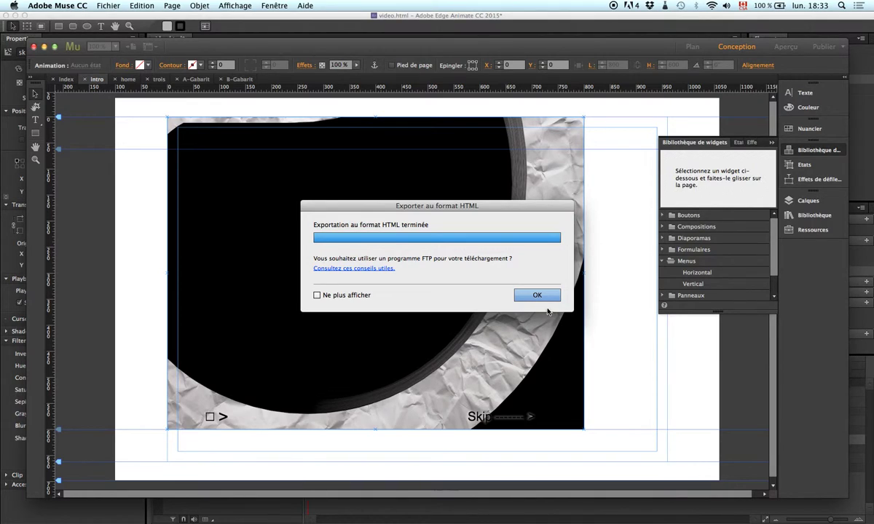
click(537, 295)
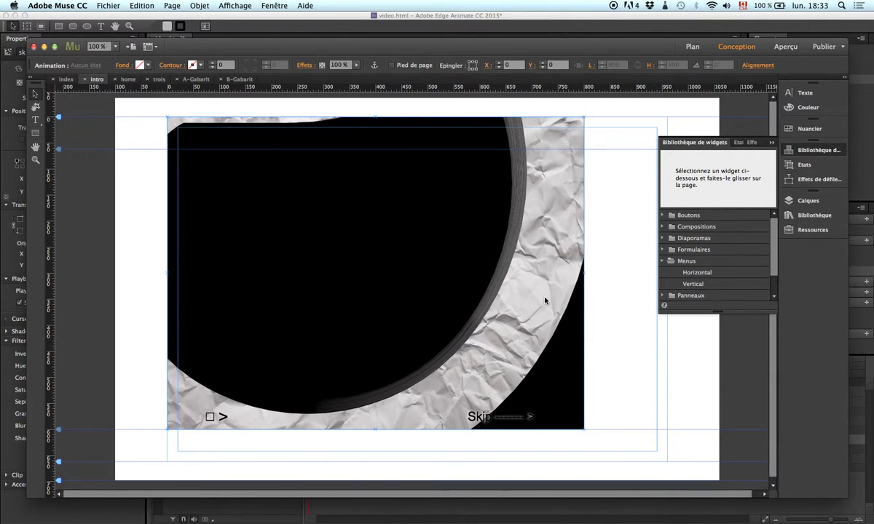